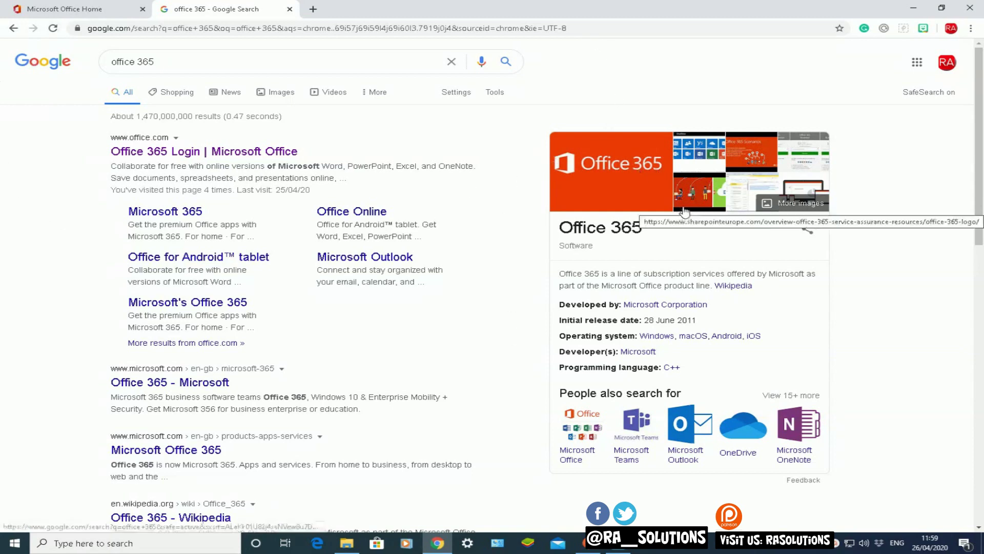
Open the Office 365 Login page on office.com from the search results
{"action": "left_click", "coordinate": [155, 62]}
{"action": "triple_click", "coordinate": [154, 62]}
{"action": "left_click", "coordinate": [5, 127]}
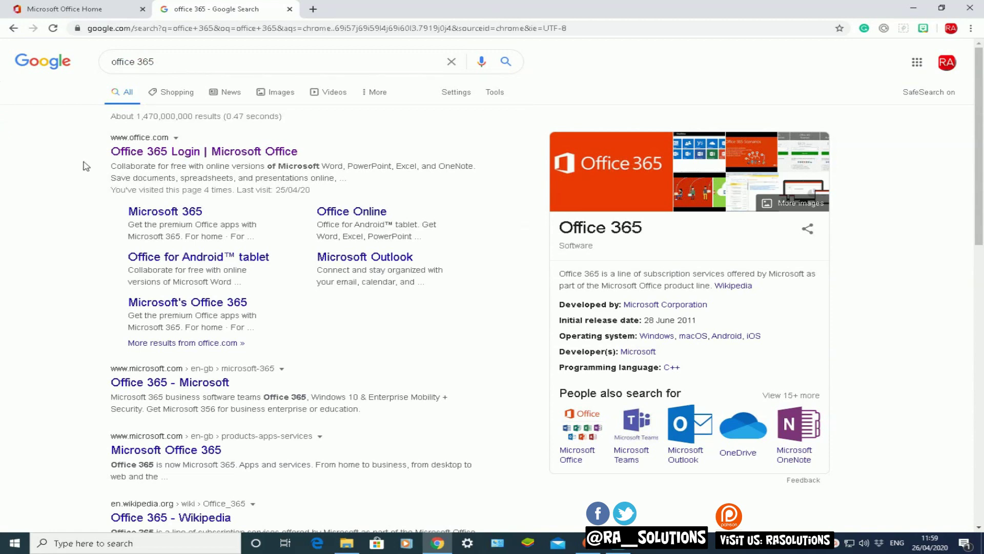
{"action": "left_click", "coordinate": [201, 157]}
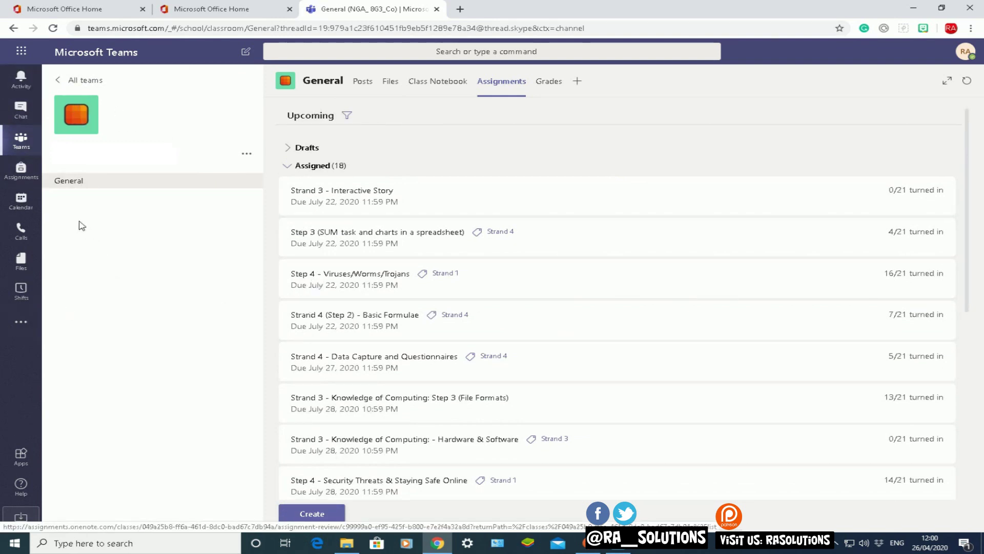
Open the first class team from the teams overview and start a new blank assignment in it
{"action": "left_click", "coordinate": [22, 141]}
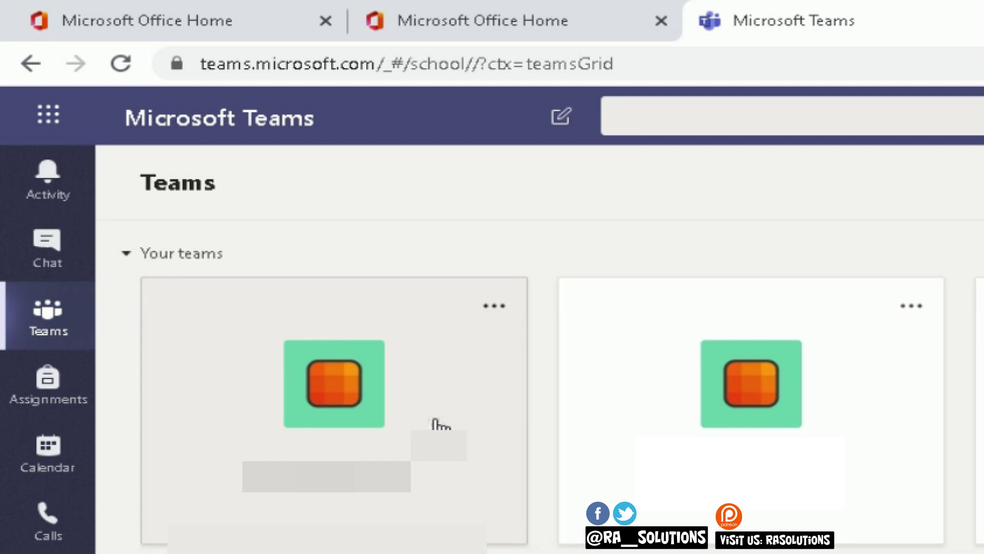
{"action": "left_click", "coordinate": [435, 424]}
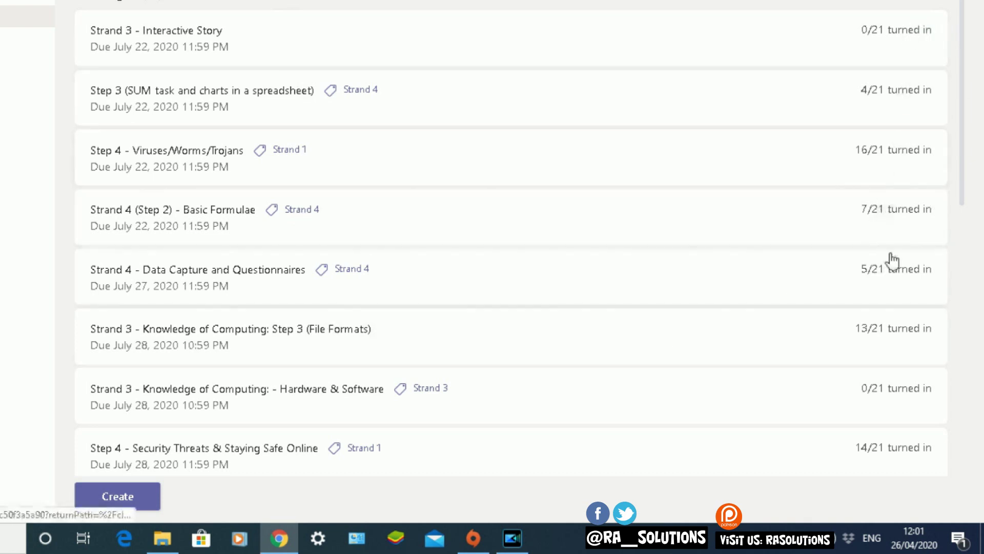
{"action": "left_click", "coordinate": [121, 507]}
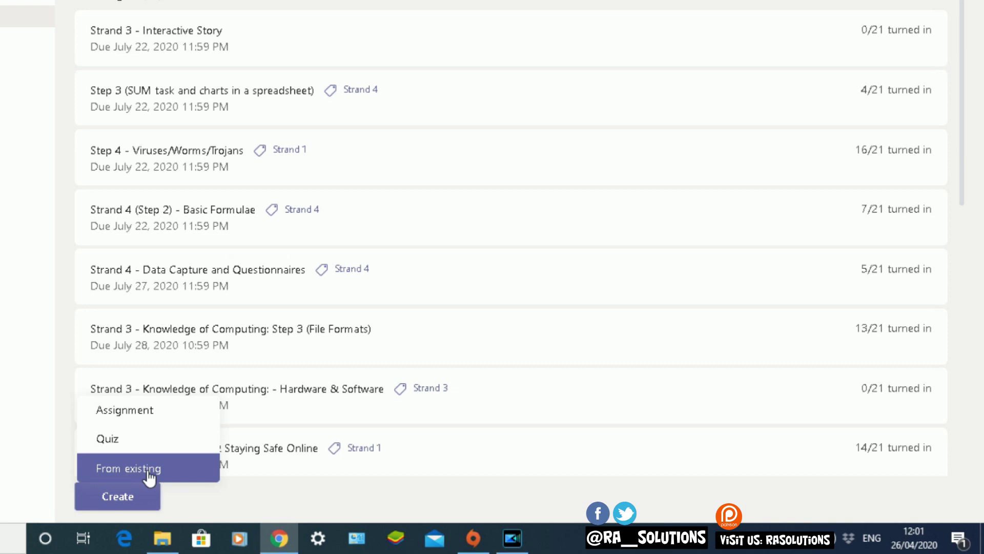
{"action": "left_click", "coordinate": [158, 418]}
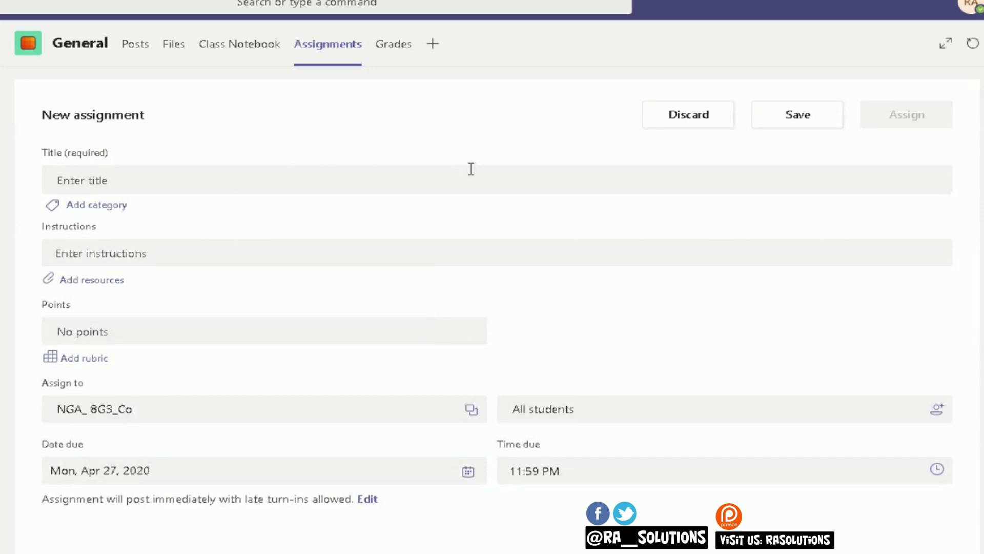
Title the new assignment "this is a test assignment" without giving it a category
{"action": "left_click", "coordinate": [114, 180]}
{"action": "type", "text": "this is"}
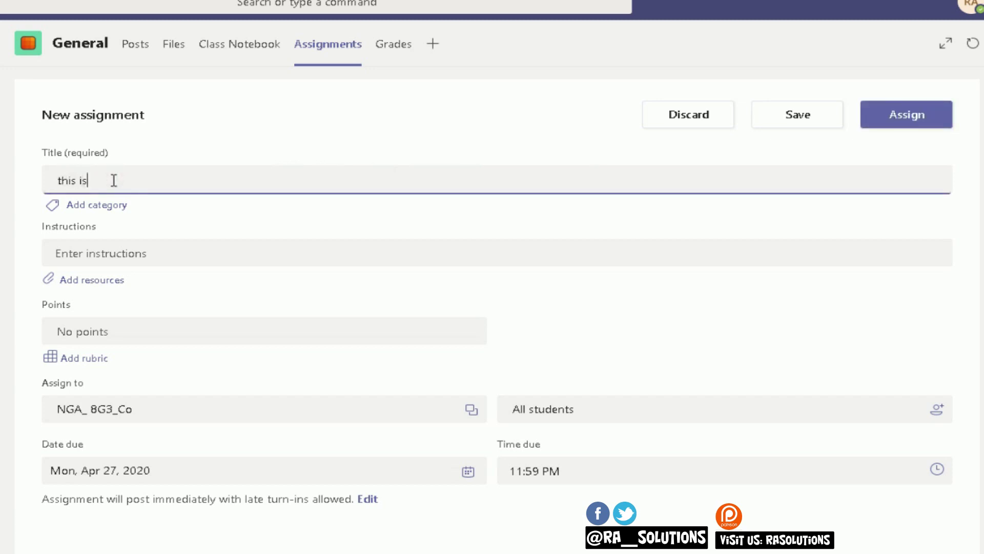
{"action": "type", "text": " a test assignment"}
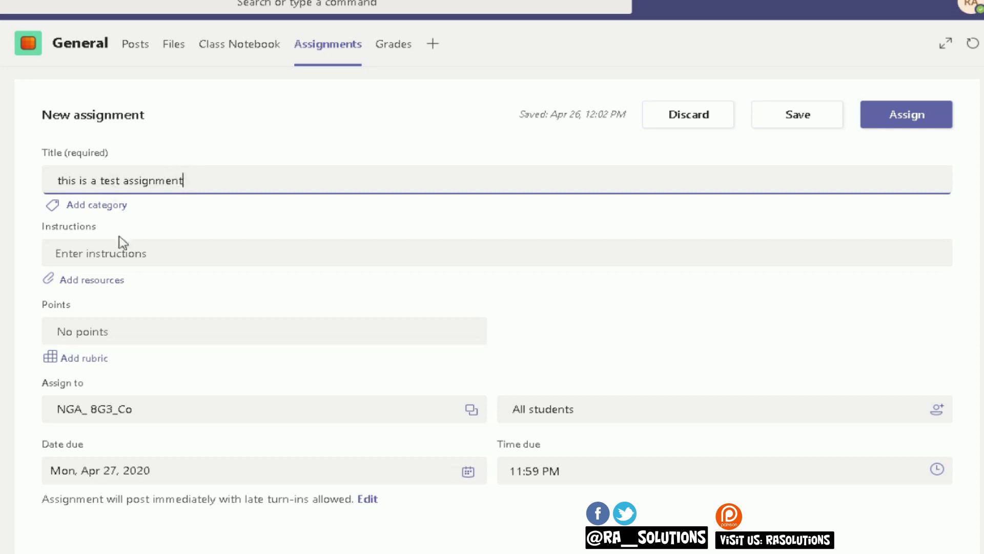
{"action": "left_click", "coordinate": [107, 208]}
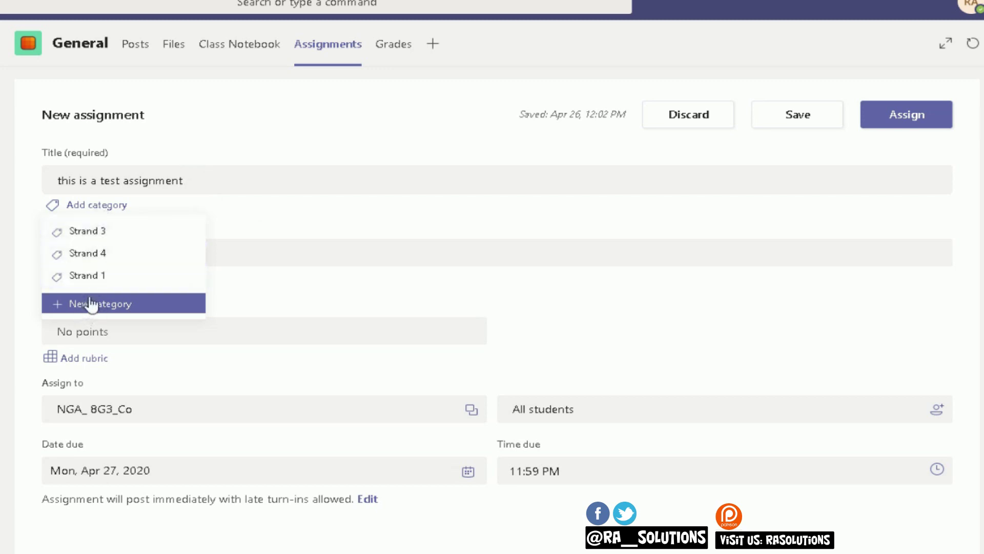
{"action": "left_click", "coordinate": [261, 235]}
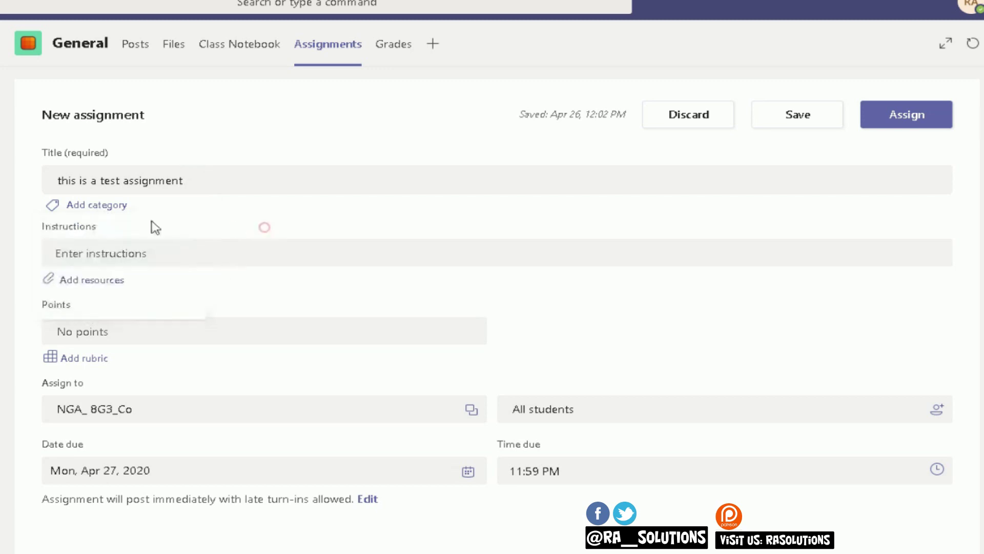
Write the instructions "Task" with "To create a PowerPoint presentation on 5 different types of technology" on a second line
{"action": "left_click", "coordinate": [117, 253]}
{"action": "type", "text": "Task"}
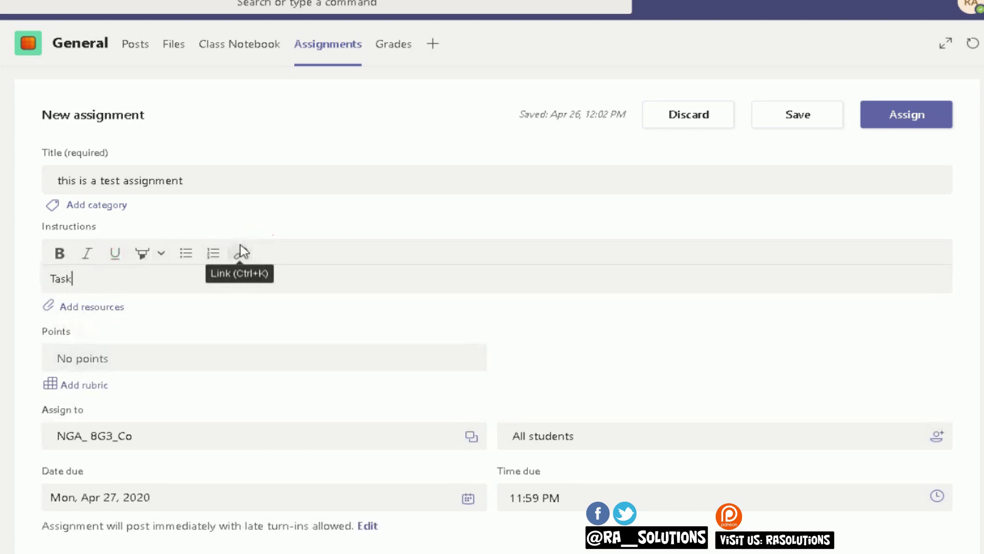
{"action": "key", "text": "Return"}
{"action": "type", "text": "To createa"}
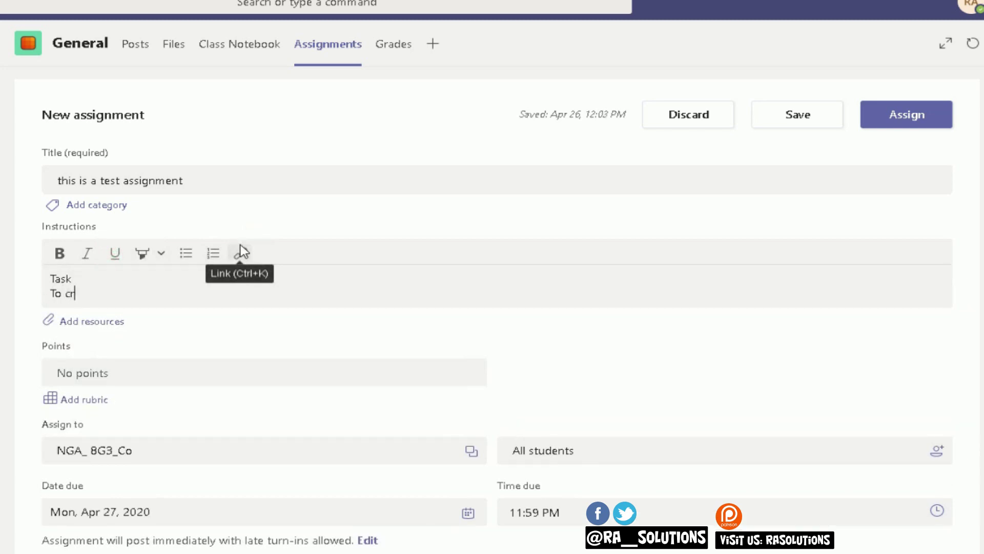
{"action": "key", "text": "BackSpace"}
{"action": "key", "text": "BackSpace"}
{"action": "type", "text": "a PowerPoint pres"}
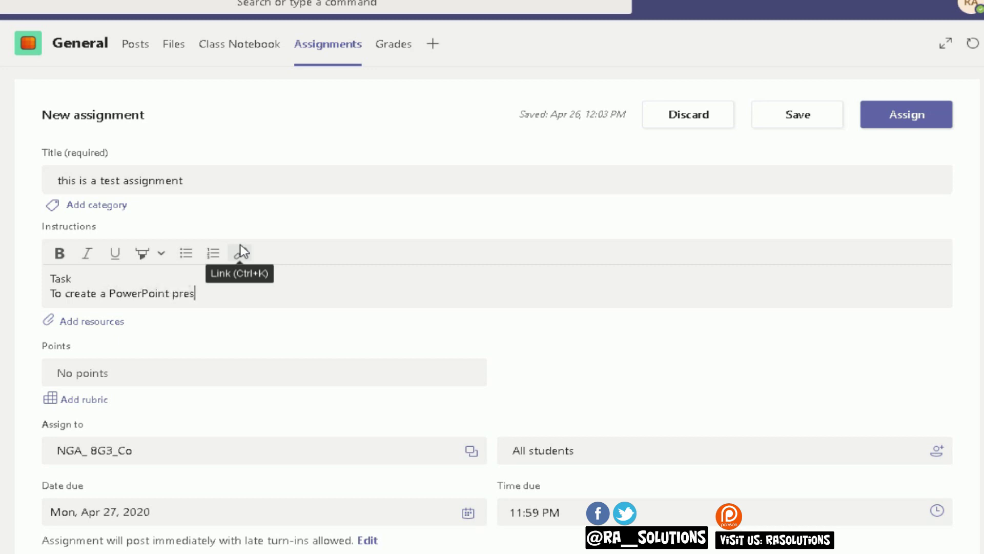
{"action": "type", "text": "entation on 5 different"}
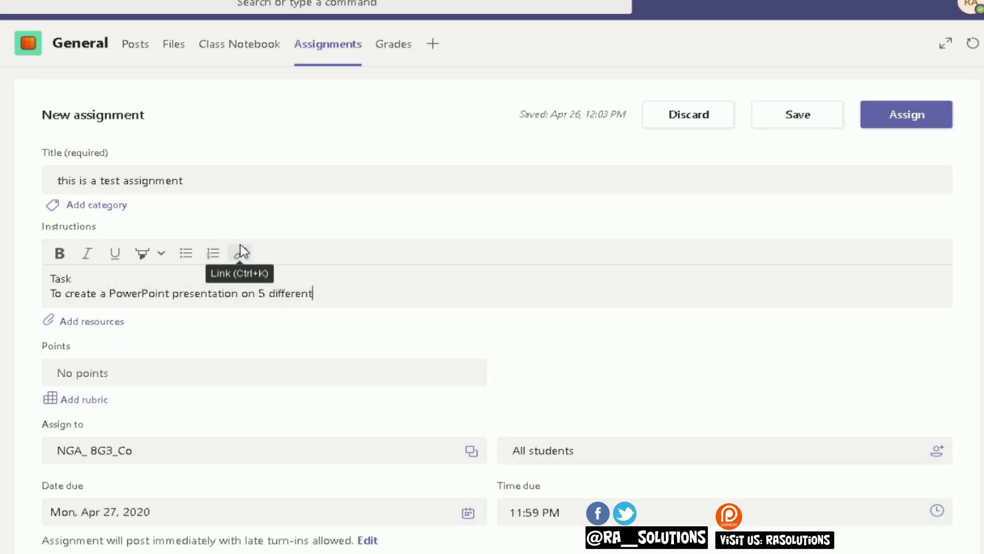
{"action": "type", "text": " types of technology"}
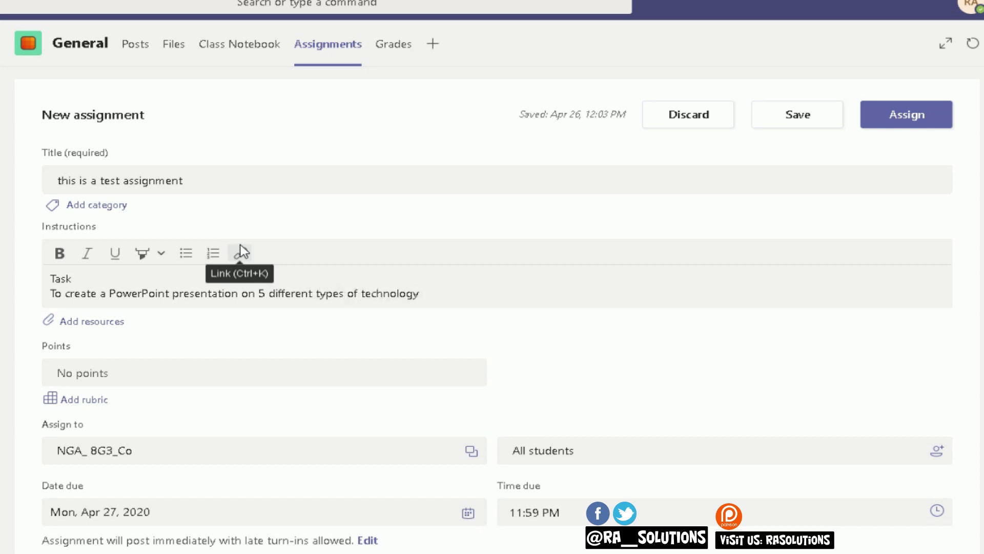
{"action": "left_click", "coordinate": [72, 323]}
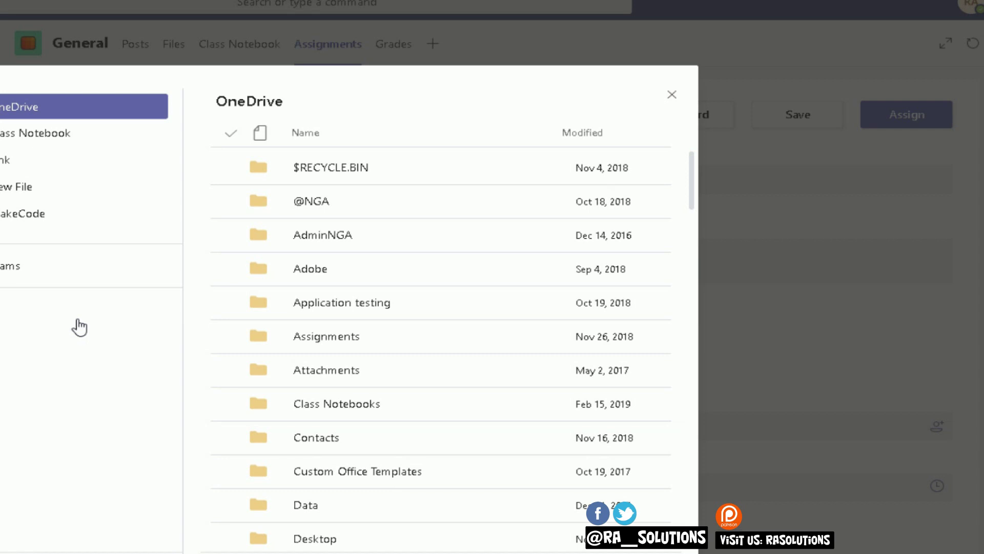
{"action": "left_click", "coordinate": [671, 95]}
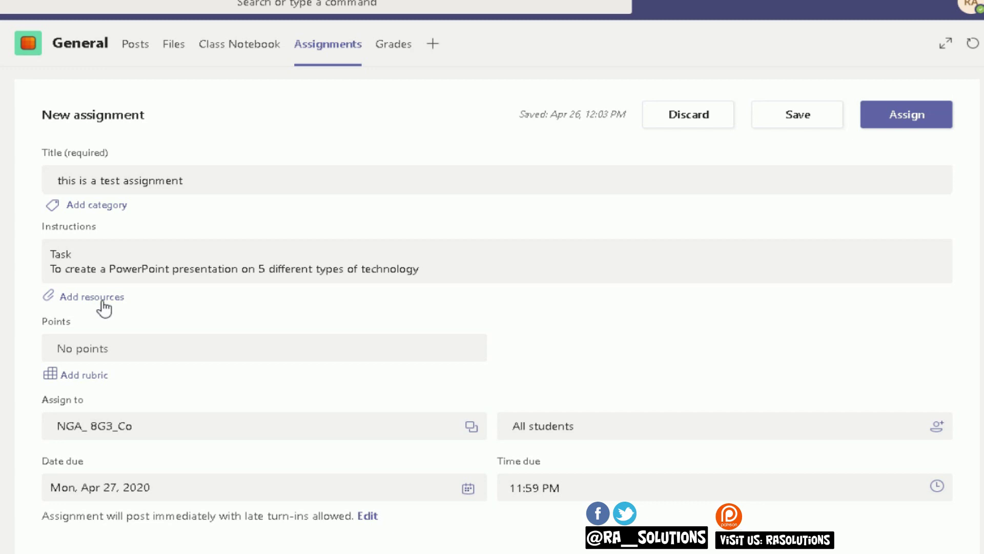
{"action": "left_click", "coordinate": [121, 344]}
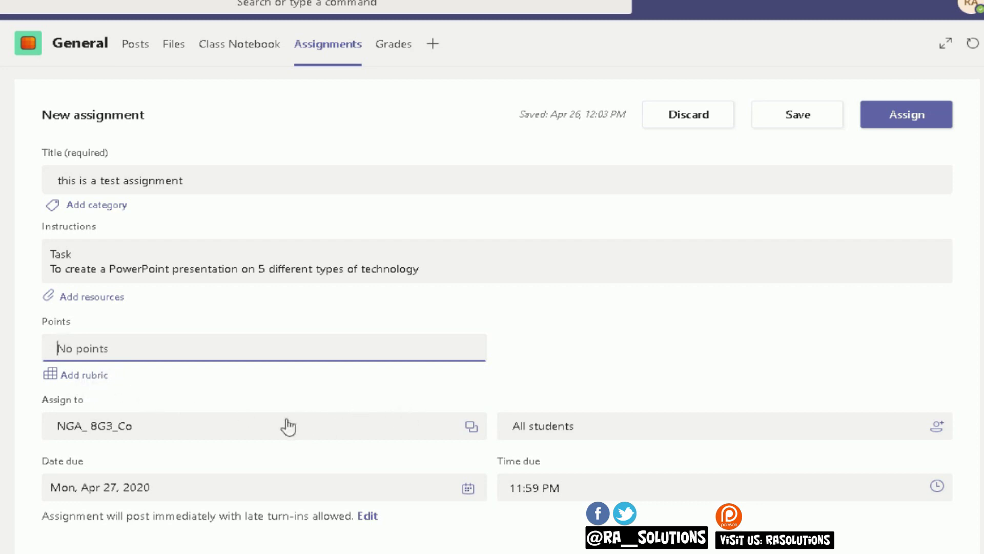
{"action": "left_click", "coordinate": [469, 427]}
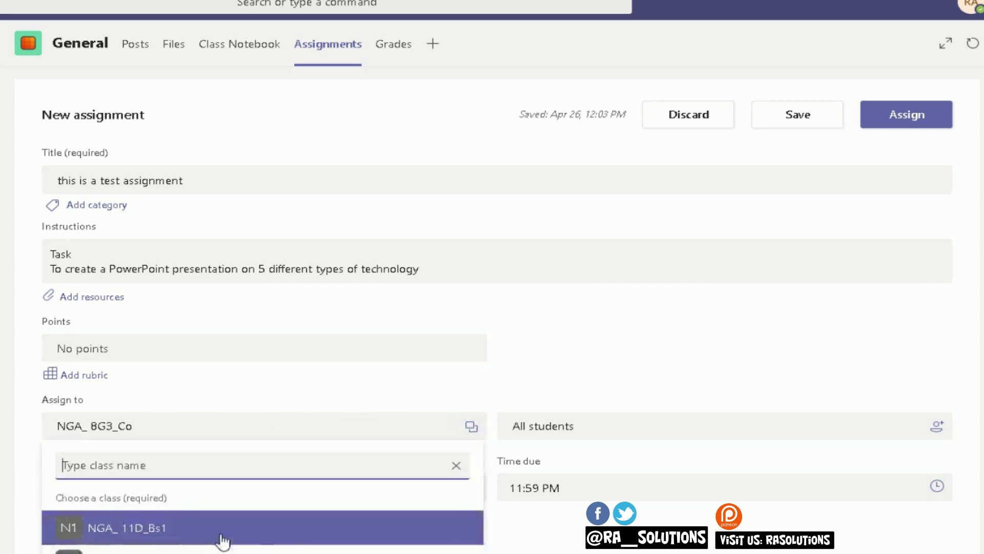
{"action": "left_click", "coordinate": [430, 397]}
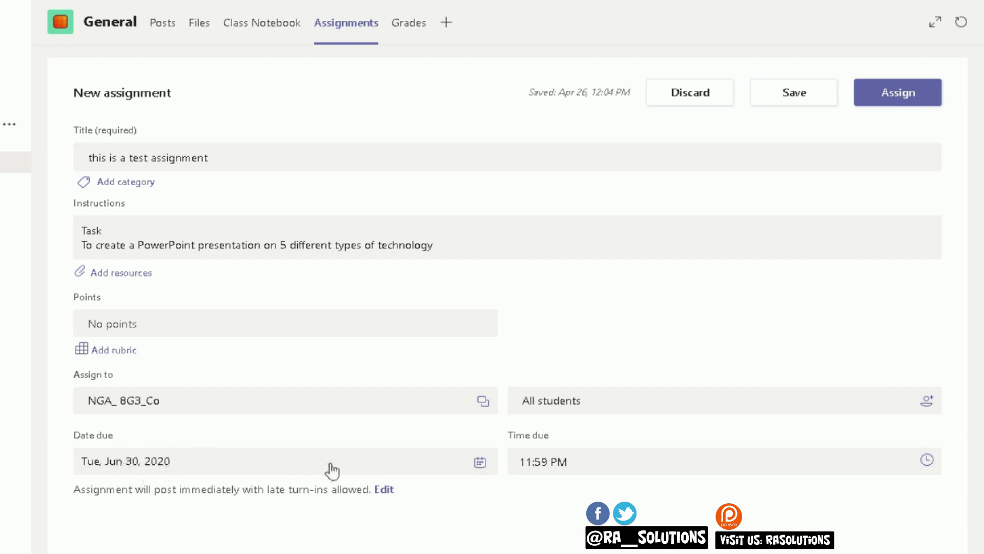
Set the assignment due on Wed, Jun 3, 2020 at 5:30 PM and assign it to all students of the class
{"action": "left_click", "coordinate": [479, 462]}
{"action": "left_click", "coordinate": [206, 246]}
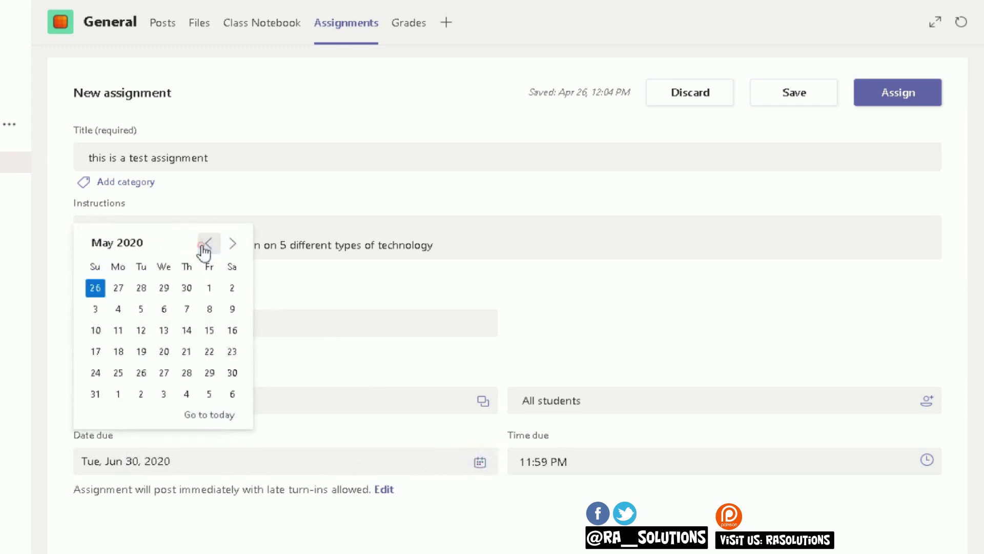
{"action": "left_click", "coordinate": [164, 394]}
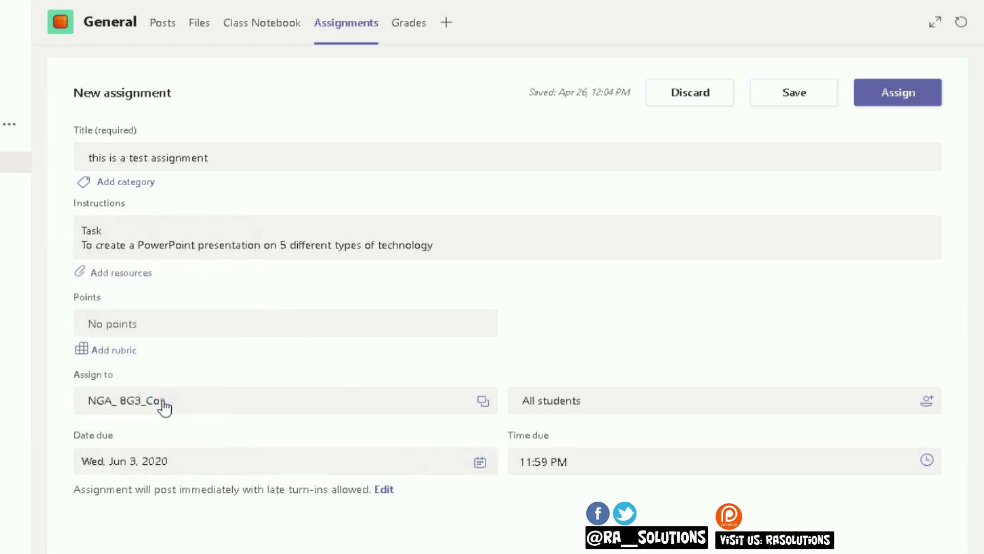
{"action": "left_click", "coordinate": [928, 458]}
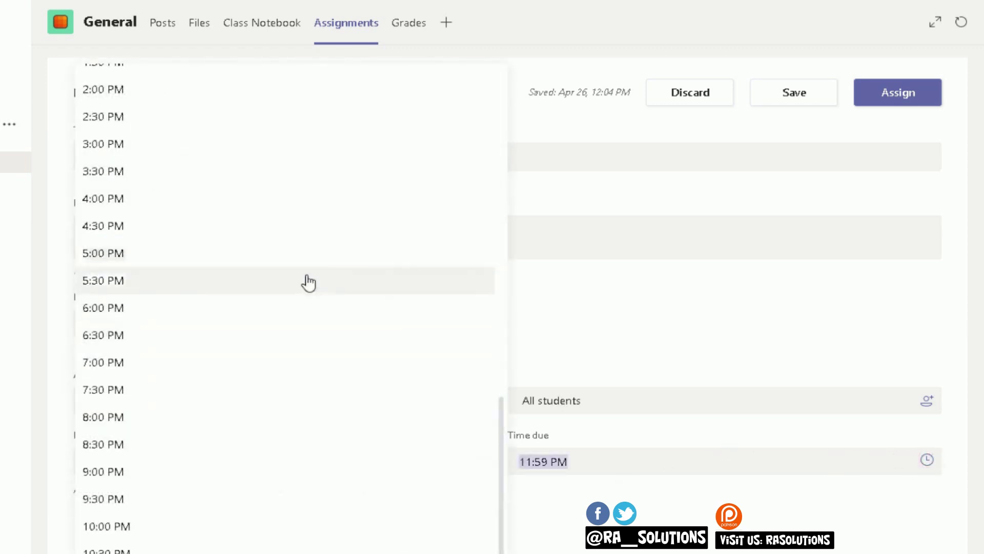
{"action": "left_click", "coordinate": [297, 292]}
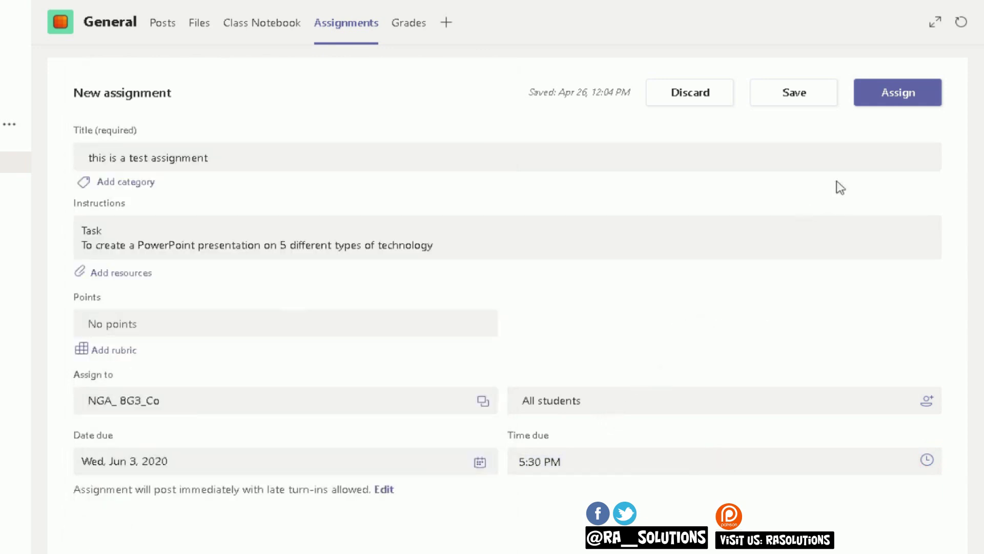
{"action": "left_click", "coordinate": [885, 95]}
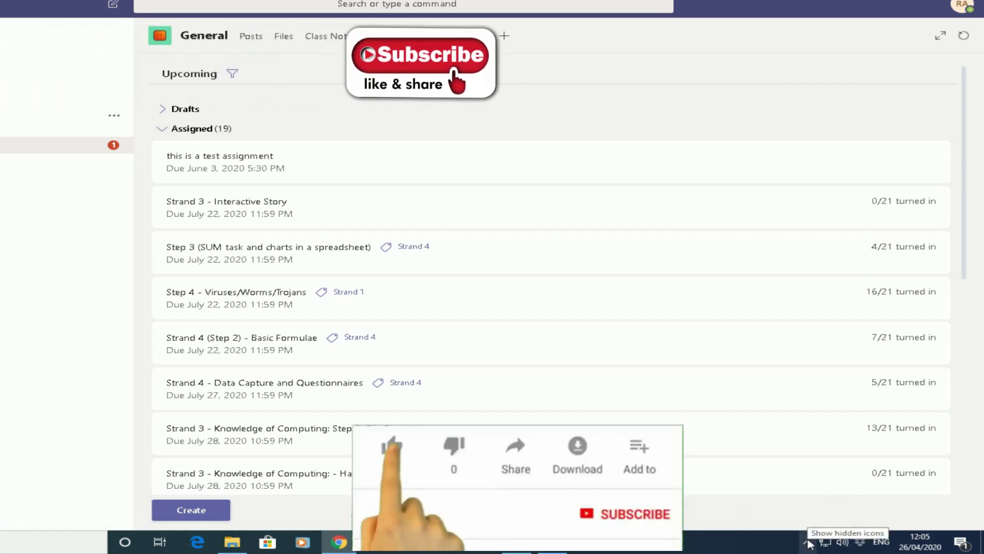
{"action": "left_click", "coordinate": [808, 541]}
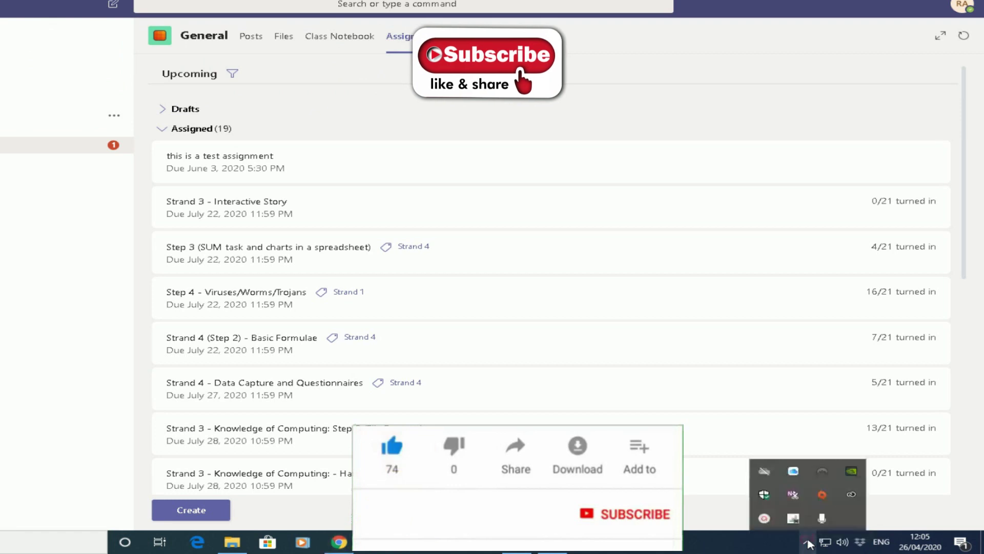
{"action": "mouse_move", "coordinate": [764, 517]}
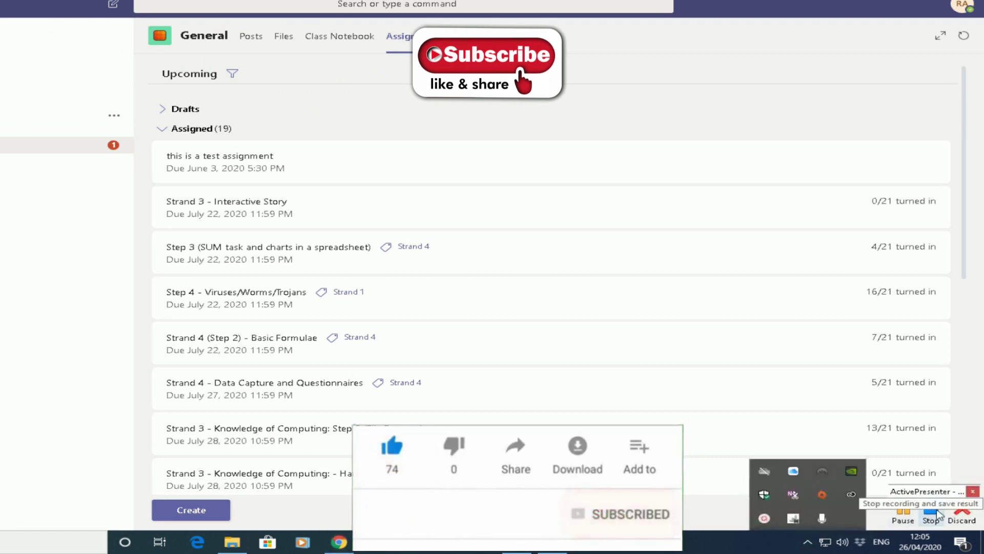